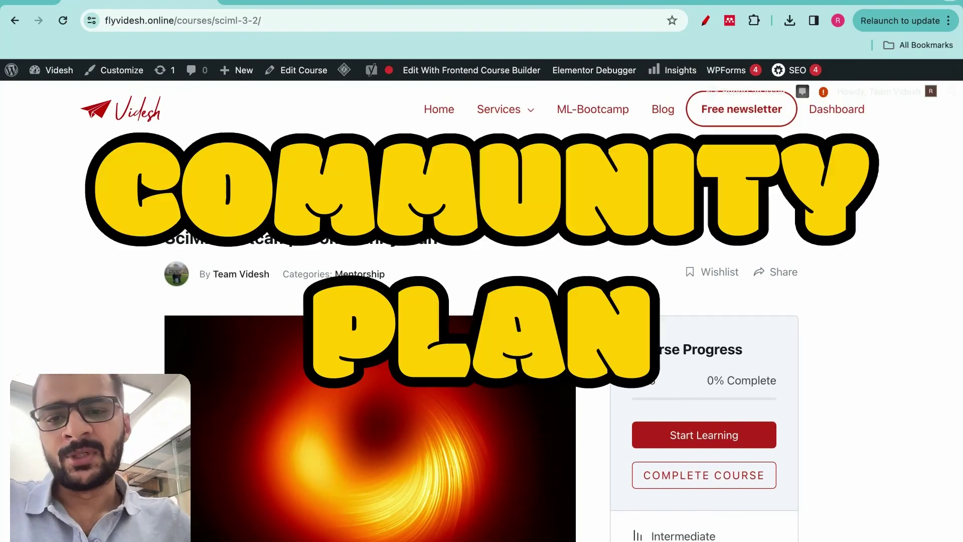
{"action": "scroll", "coordinate": [482, 301], "scroll_direction": "down", "scroll_amount": 2}
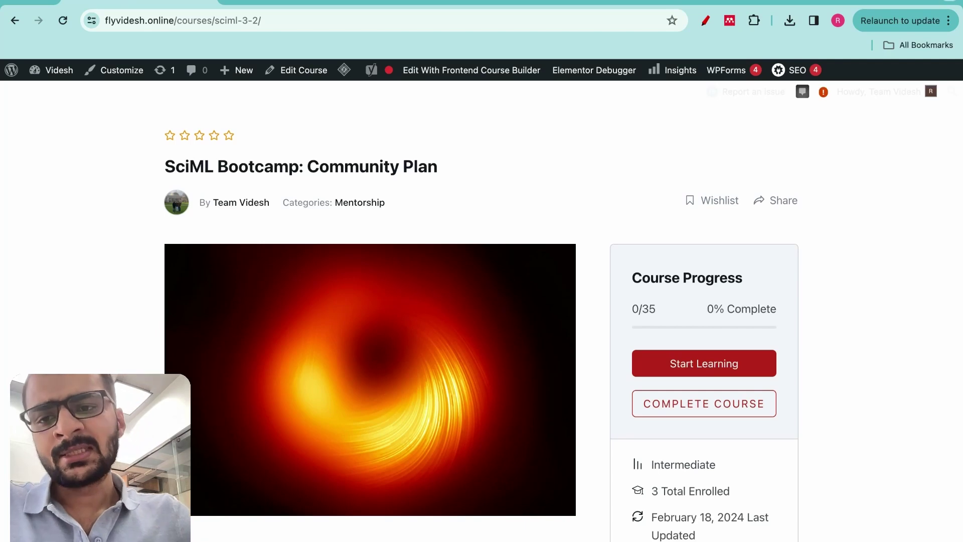
{"action": "scroll", "coordinate": [482, 301], "scroll_direction": "down", "scroll_amount": 2}
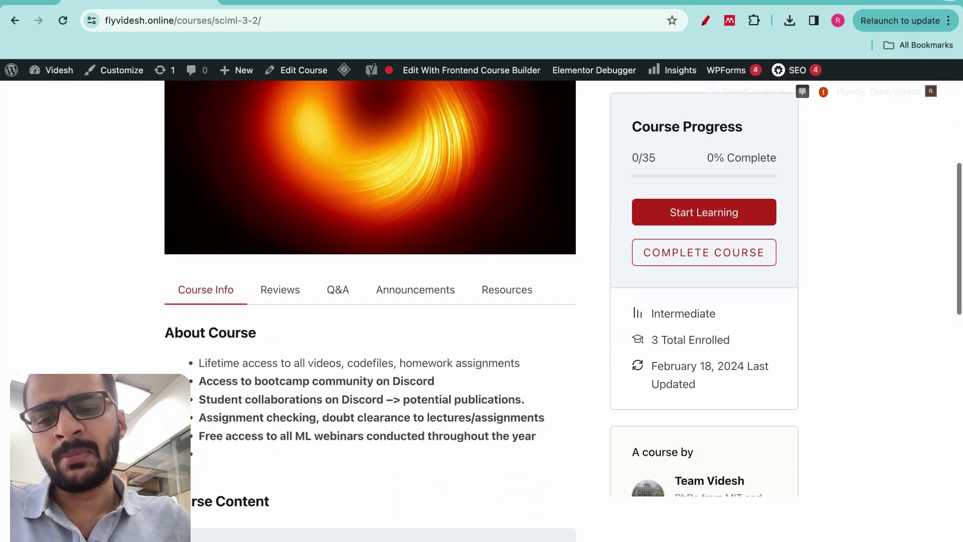
{"action": "scroll", "coordinate": [366, 322], "scroll_direction": "down", "scroll_amount": 1}
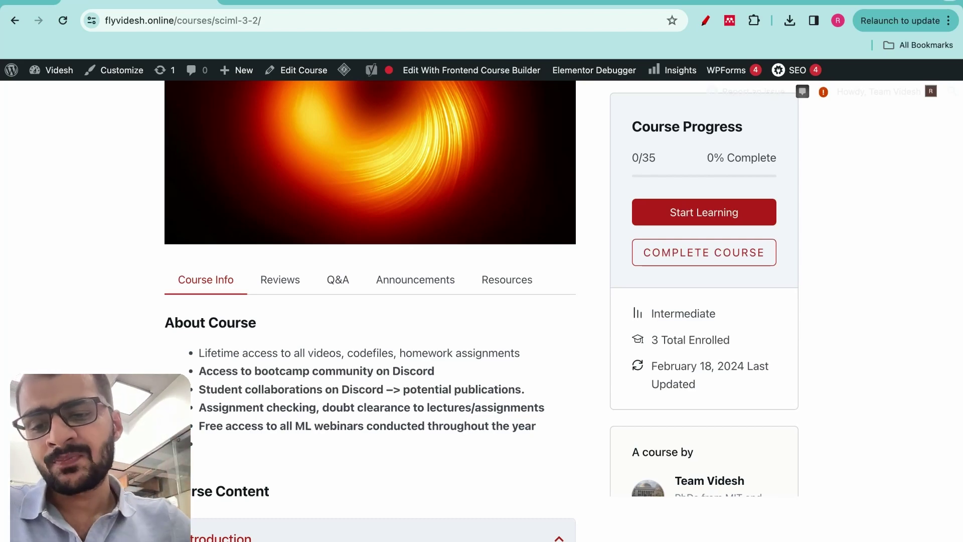
{"action": "scroll", "coordinate": [218, 334], "scroll_direction": "down", "scroll_amount": 1}
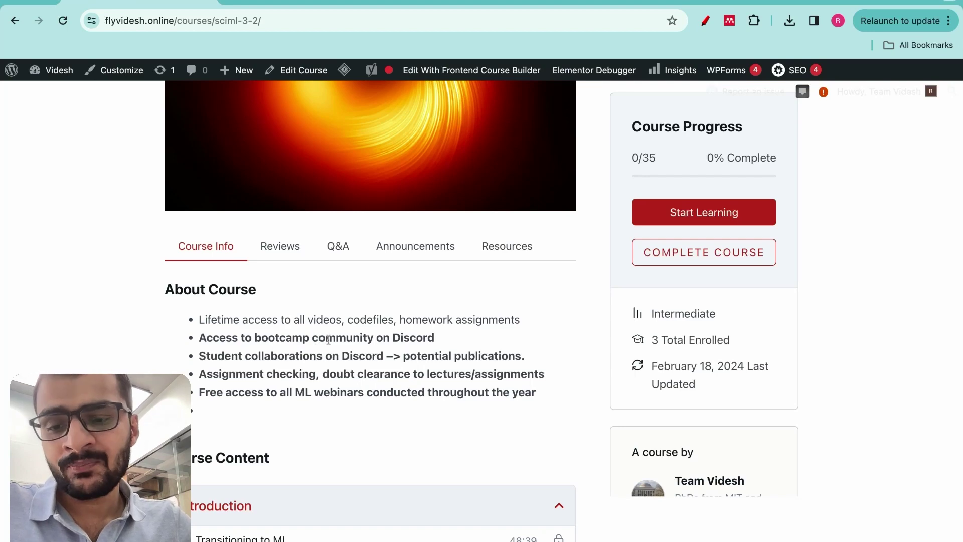
{"action": "scroll", "coordinate": [329, 340], "scroll_direction": "down", "scroll_amount": 1}
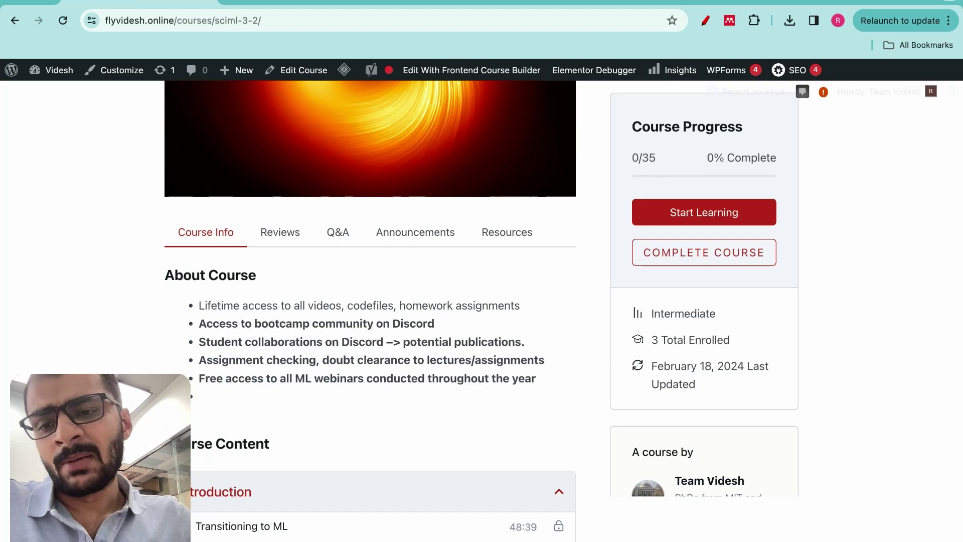
{"action": "scroll", "coordinate": [344, 343], "scroll_direction": "down", "scroll_amount": 1}
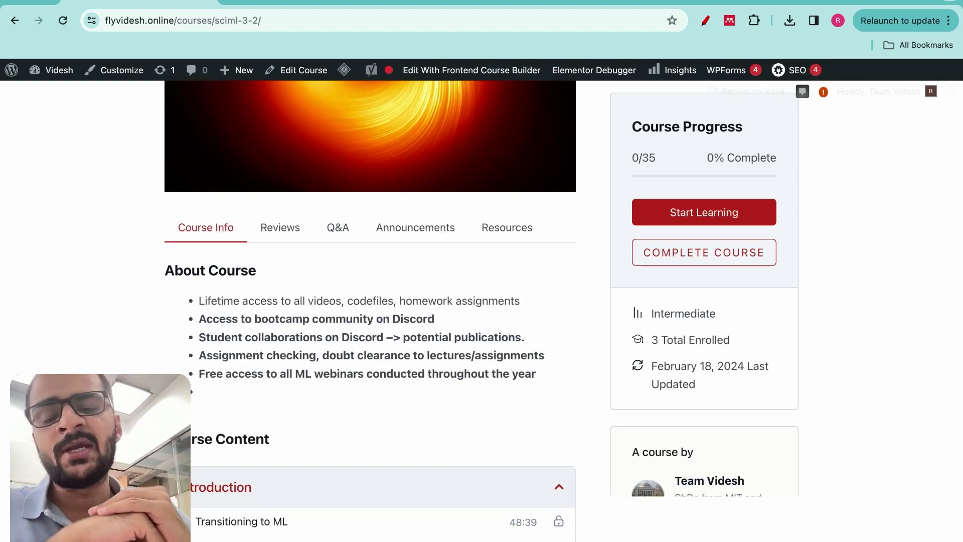
{"action": "scroll", "coordinate": [294, 363], "scroll_direction": "down", "scroll_amount": 1}
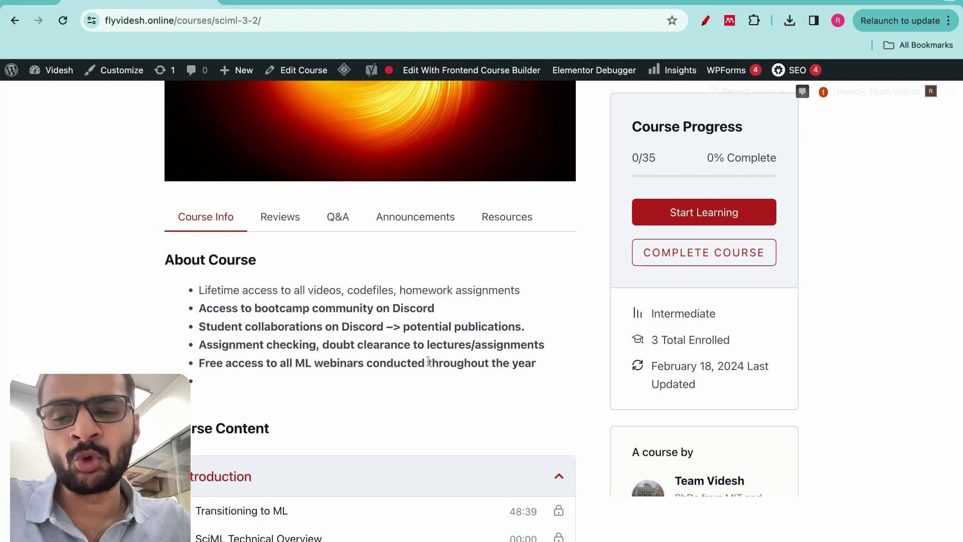
{"action": "scroll", "coordinate": [428, 361], "scroll_direction": "down", "scroll_amount": 1}
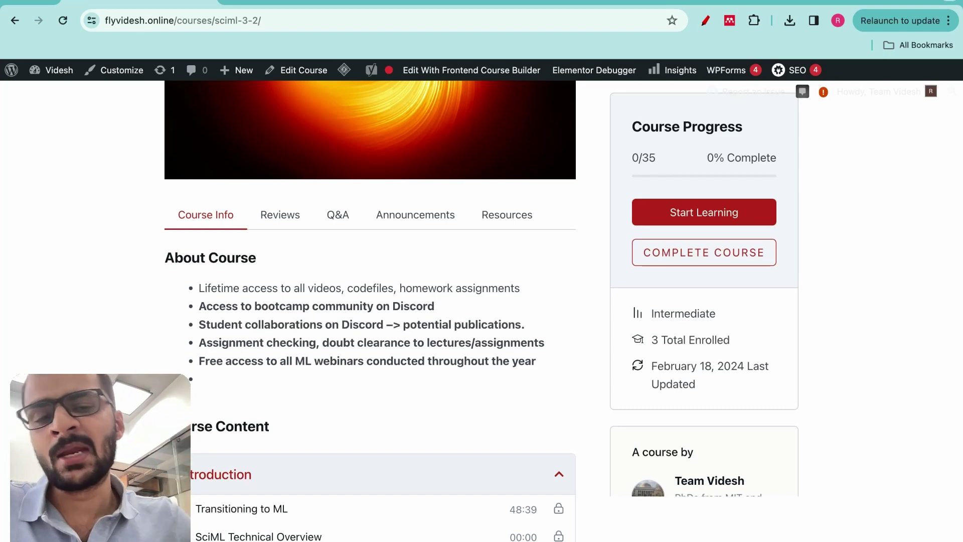
{"action": "scroll", "coordinate": [402, 251], "scroll_direction": "up", "scroll_amount": 3}
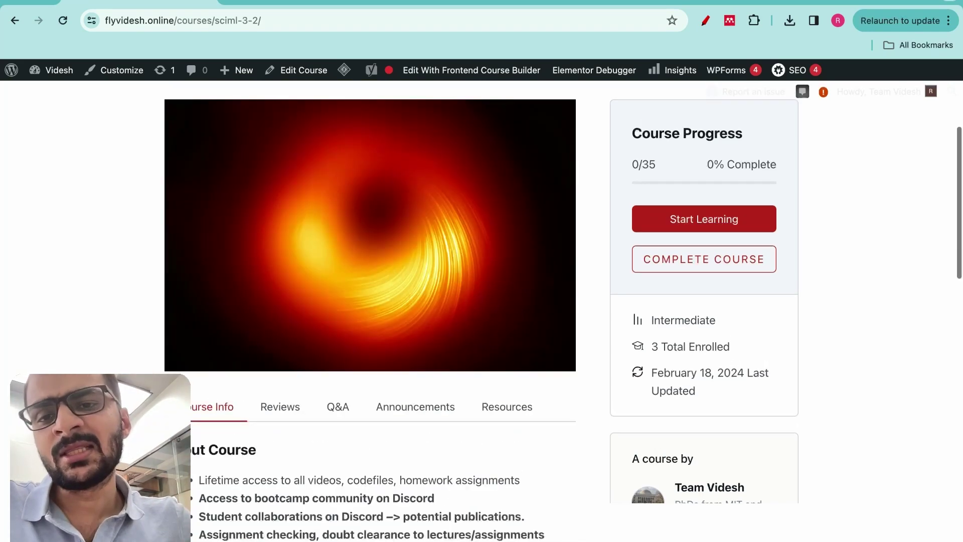
{"action": "scroll", "coordinate": [402, 251], "scroll_direction": "up", "scroll_amount": 3}
{"action": "scroll", "coordinate": [402, 250], "scroll_direction": "down", "scroll_amount": 4}
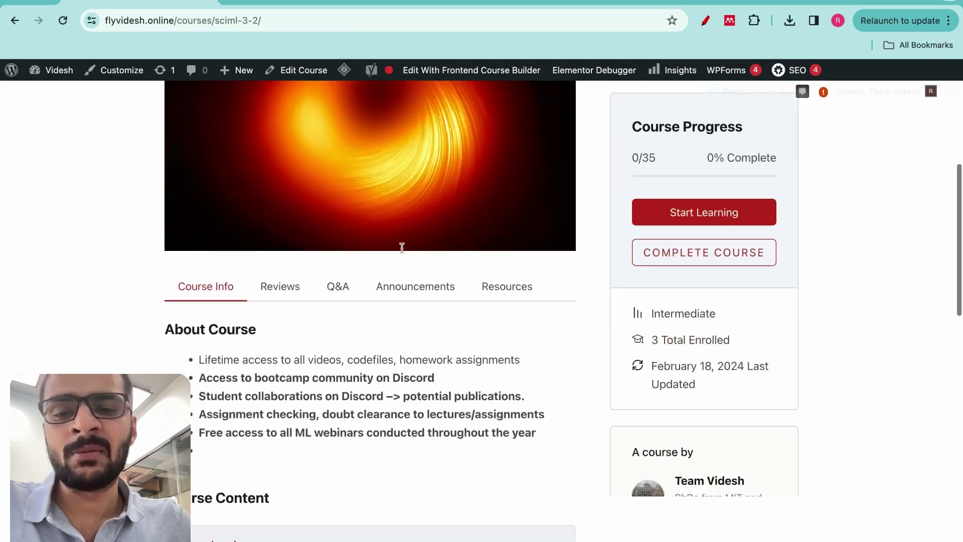
{"action": "scroll", "coordinate": [403, 250], "scroll_direction": "down", "scroll_amount": 1}
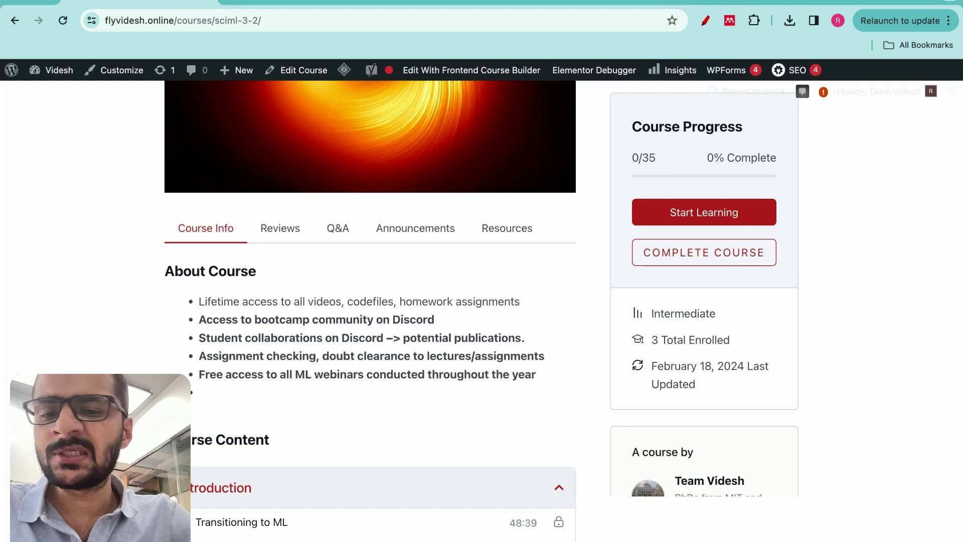
{"action": "scroll", "coordinate": [370, 309], "scroll_direction": "down", "scroll_amount": 2}
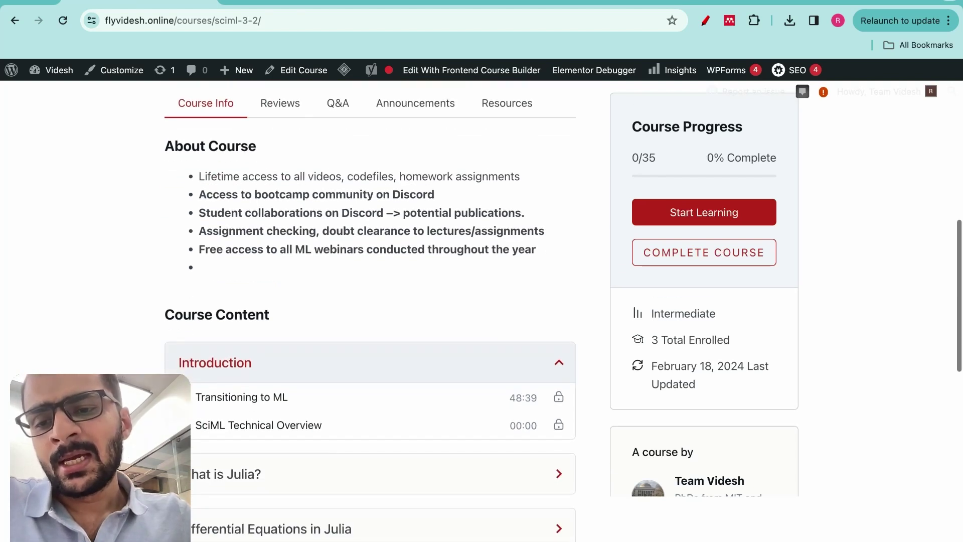
{"action": "scroll", "coordinate": [371, 309], "scroll_direction": "down", "scroll_amount": 2}
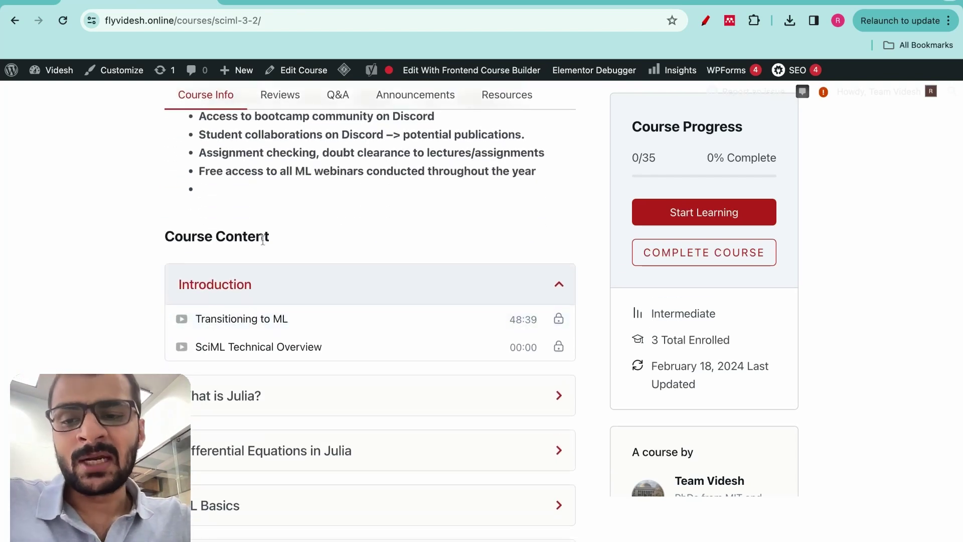
{"action": "scroll", "coordinate": [262, 239], "scroll_direction": "down", "scroll_amount": 2}
Expand What is Julia?, Differential Equations, ML Basics, 3 Pillars and Hands on research projects, then try the Black hole project.
{"action": "left_click", "coordinate": [222, 302]}
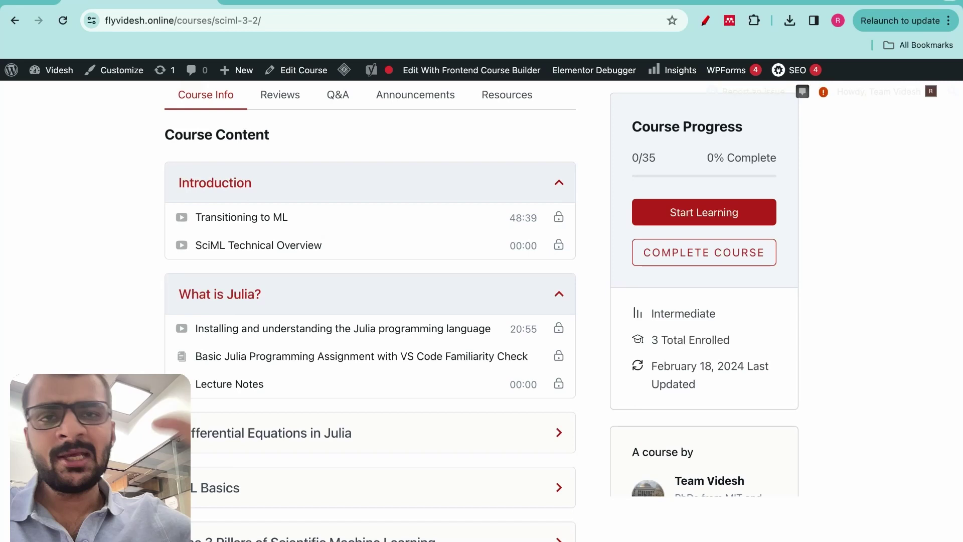
{"action": "scroll", "coordinate": [482, 324], "scroll_direction": "down", "scroll_amount": 1}
{"action": "scroll", "coordinate": [369, 317], "scroll_direction": "down", "scroll_amount": 1}
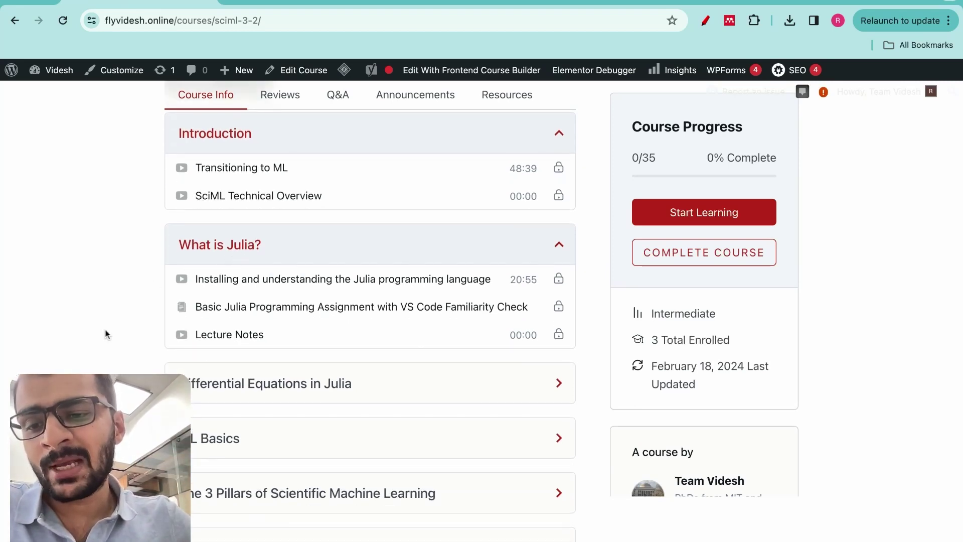
{"action": "scroll", "coordinate": [151, 331], "scroll_direction": "down", "scroll_amount": 3}
{"action": "left_click", "coordinate": [243, 301]}
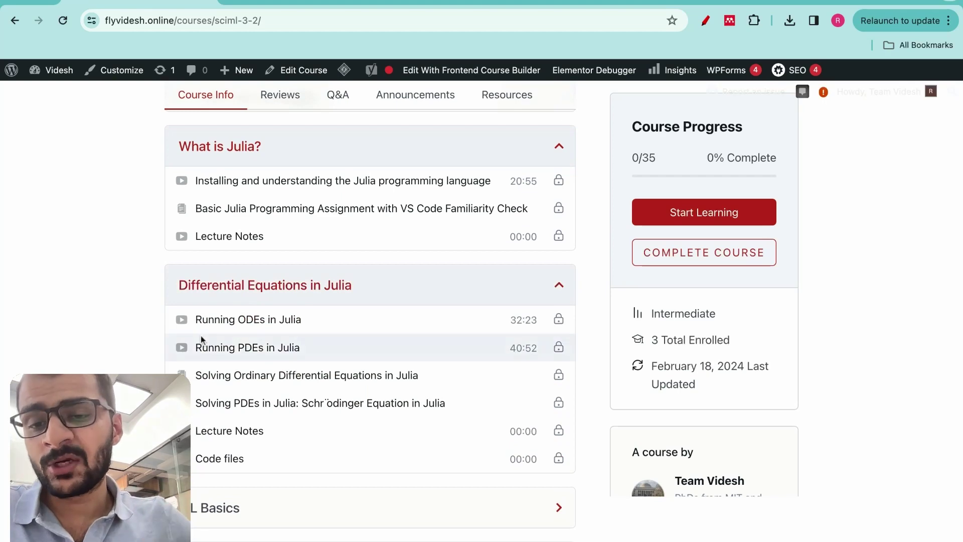
{"action": "scroll", "coordinate": [201, 335], "scroll_direction": "down", "scroll_amount": 3}
{"action": "left_click", "coordinate": [204, 360]}
{"action": "scroll", "coordinate": [204, 360], "scroll_direction": "down", "scroll_amount": 3}
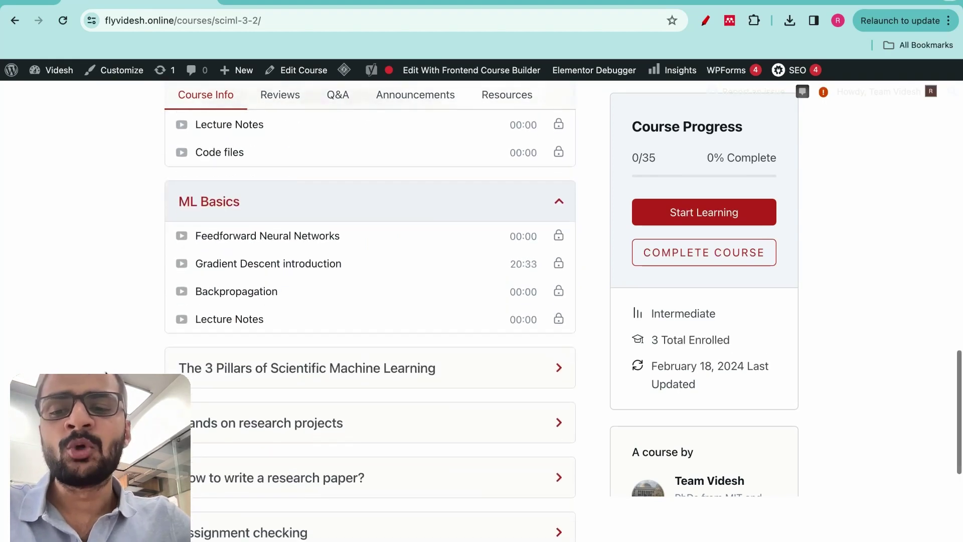
{"action": "left_click", "coordinate": [199, 381]}
{"action": "scroll", "coordinate": [198, 377], "scroll_direction": "down", "scroll_amount": 2}
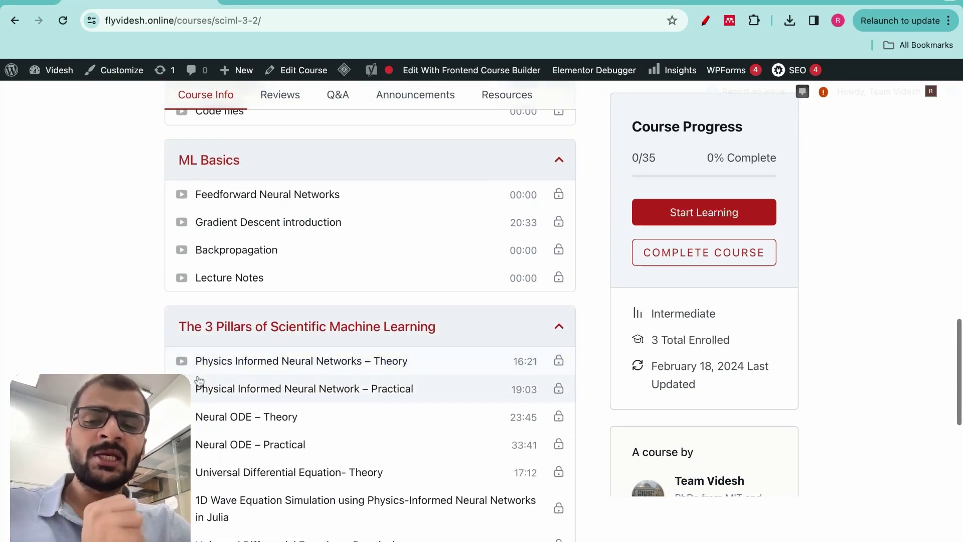
{"action": "scroll", "coordinate": [198, 377], "scroll_direction": "down", "scroll_amount": 5}
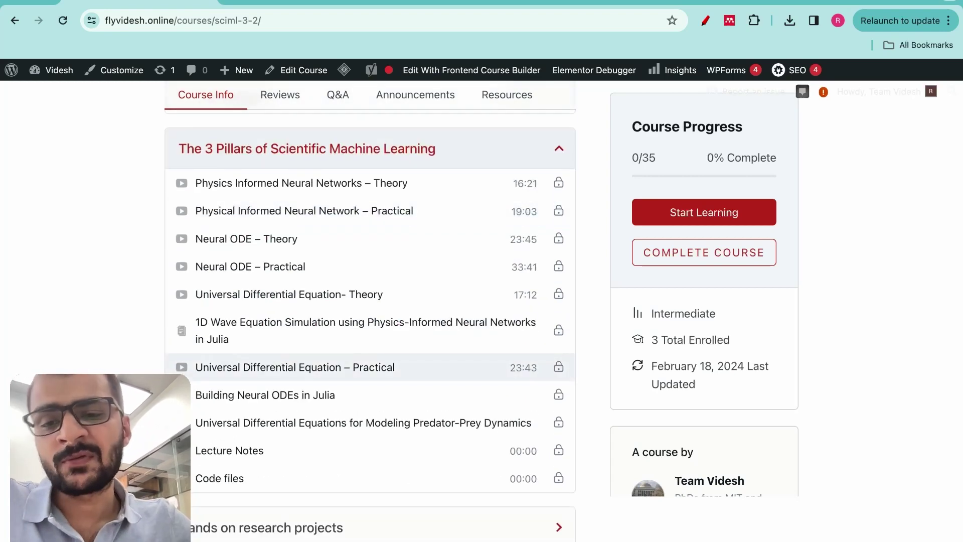
{"action": "scroll", "coordinate": [338, 347], "scroll_direction": "up", "scroll_amount": 2}
{"action": "scroll", "coordinate": [361, 349], "scroll_direction": "up", "scroll_amount": 3}
{"action": "scroll", "coordinate": [364, 346], "scroll_direction": "up", "scroll_amount": 5}
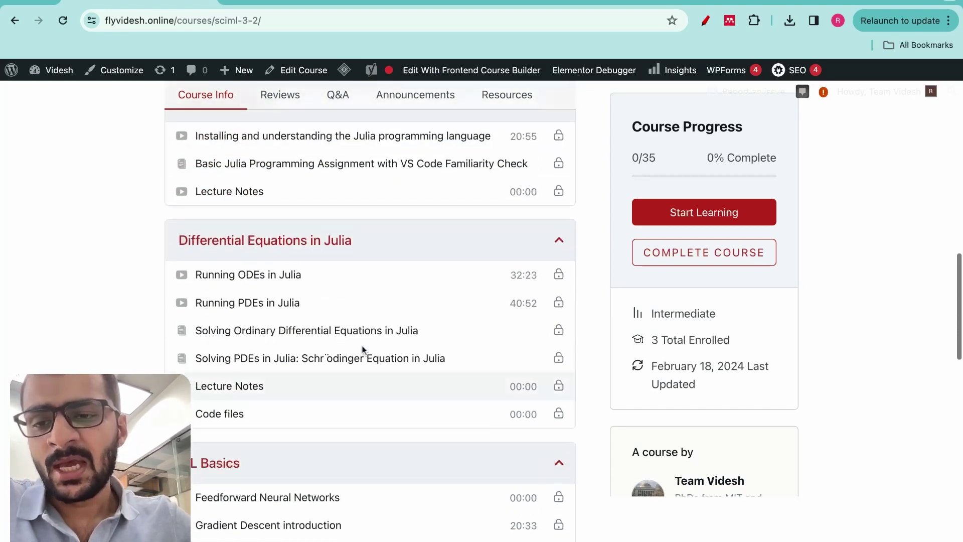
{"action": "scroll", "coordinate": [361, 206], "scroll_direction": "up", "scroll_amount": 1}
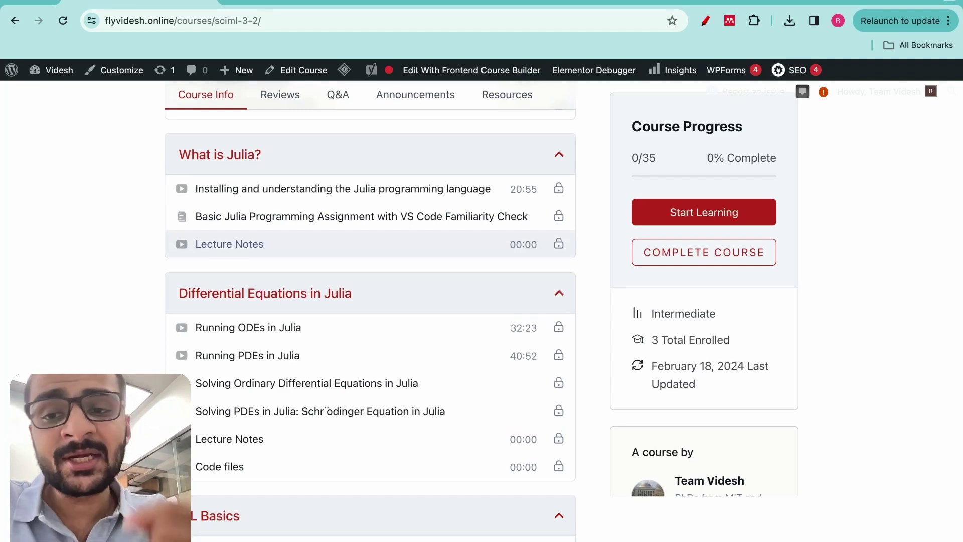
{"action": "scroll", "coordinate": [369, 302], "scroll_direction": "up", "scroll_amount": 1}
{"action": "scroll", "coordinate": [369, 301], "scroll_direction": "up", "scroll_amount": 4}
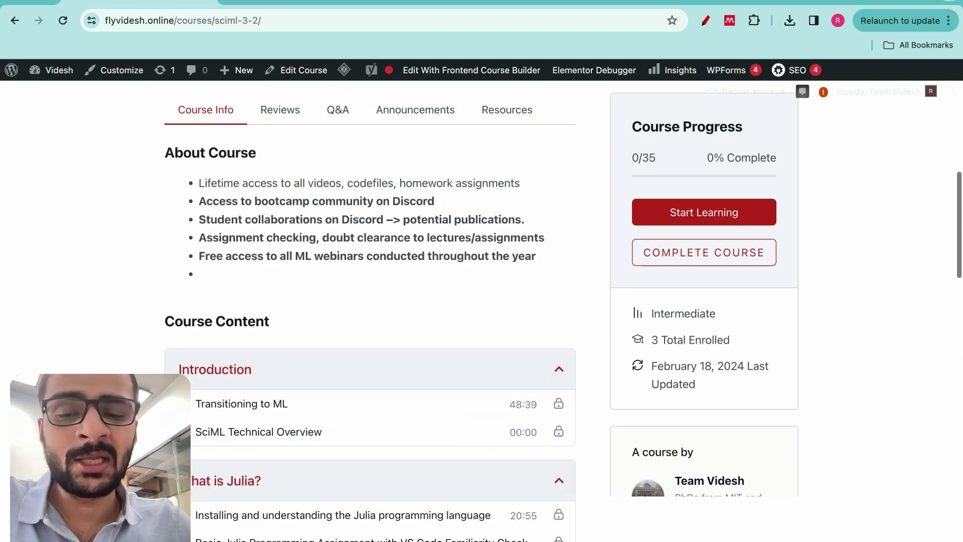
{"action": "scroll", "coordinate": [336, 331], "scroll_direction": "down", "scroll_amount": 1}
{"action": "scroll", "coordinate": [336, 332], "scroll_direction": "down", "scroll_amount": 4}
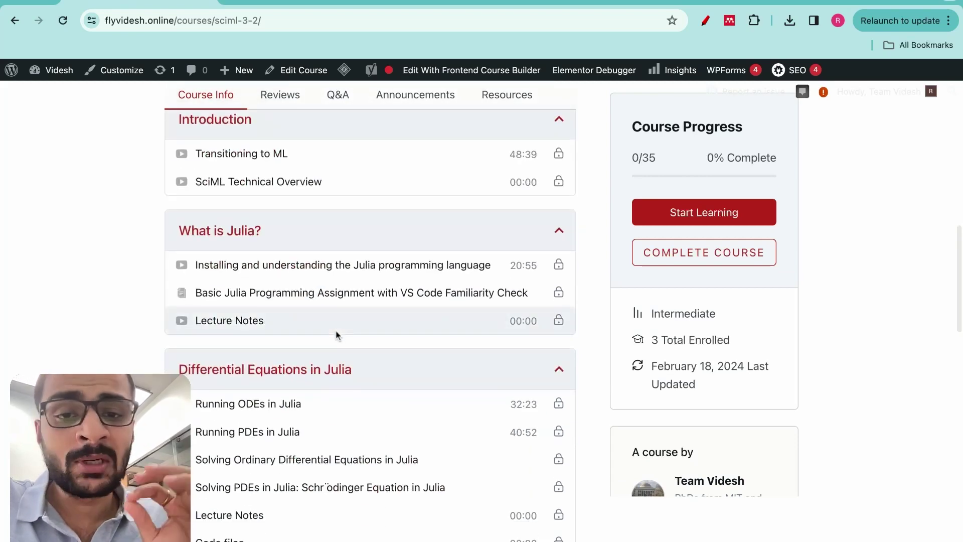
{"action": "scroll", "coordinate": [370, 316], "scroll_direction": "down", "scroll_amount": 2}
{"action": "scroll", "coordinate": [369, 317], "scroll_direction": "down", "scroll_amount": 3}
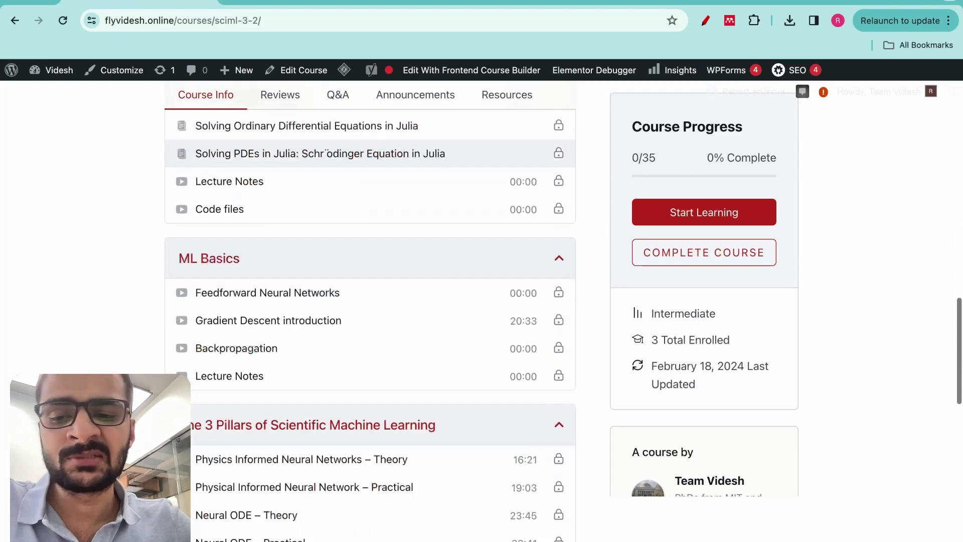
{"action": "scroll", "coordinate": [370, 316], "scroll_direction": "down", "scroll_amount": 2}
{"action": "scroll", "coordinate": [370, 316], "scroll_direction": "down", "scroll_amount": 4}
{"action": "scroll", "coordinate": [340, 313], "scroll_direction": "down", "scroll_amount": 2}
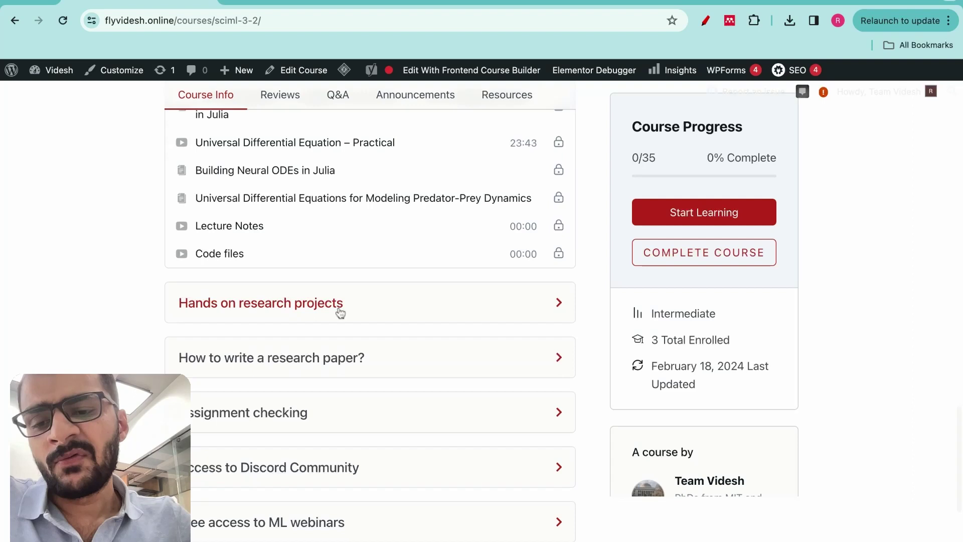
{"action": "scroll", "coordinate": [335, 325], "scroll_direction": "down", "scroll_amount": 1}
{"action": "scroll", "coordinate": [337, 294], "scroll_direction": "down", "scroll_amount": 1}
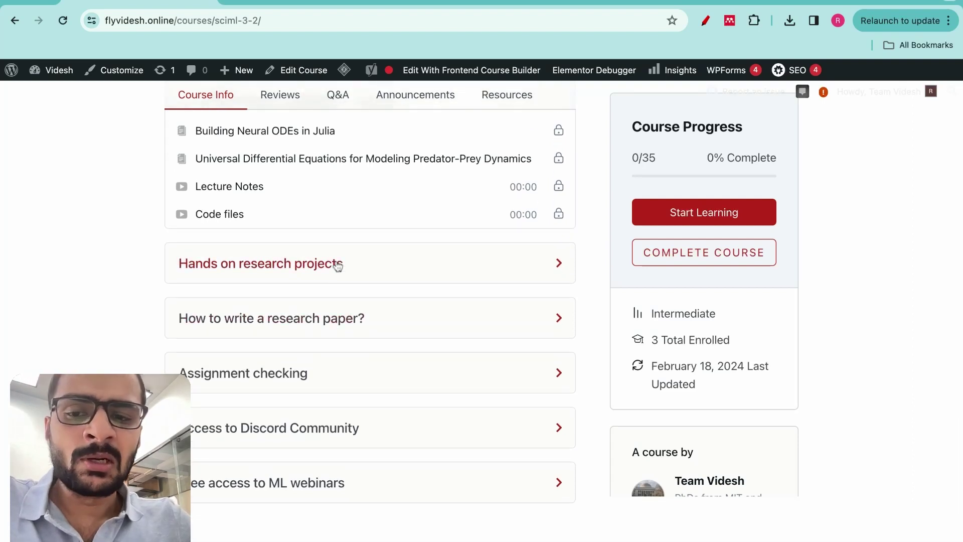
{"action": "left_click", "coordinate": [337, 265]}
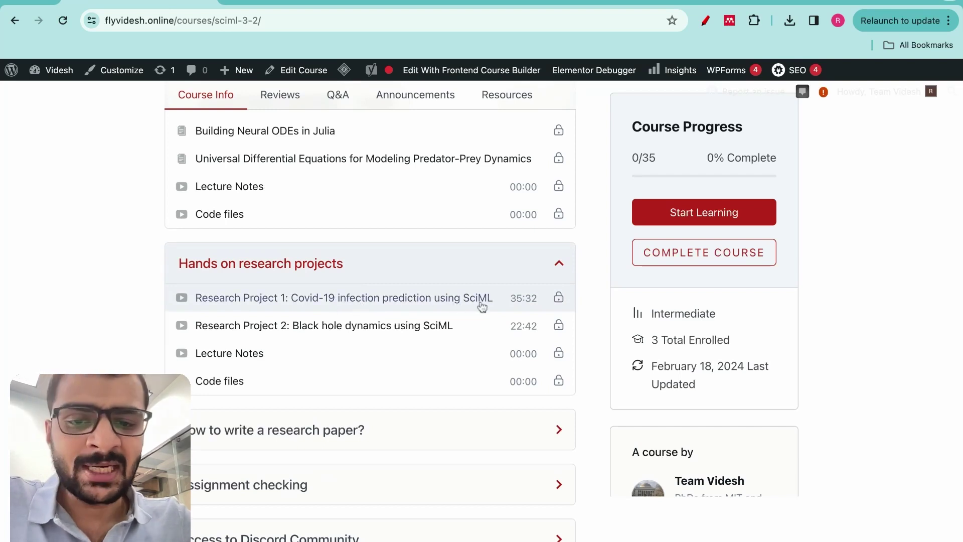
{"action": "left_click", "coordinate": [365, 336]}
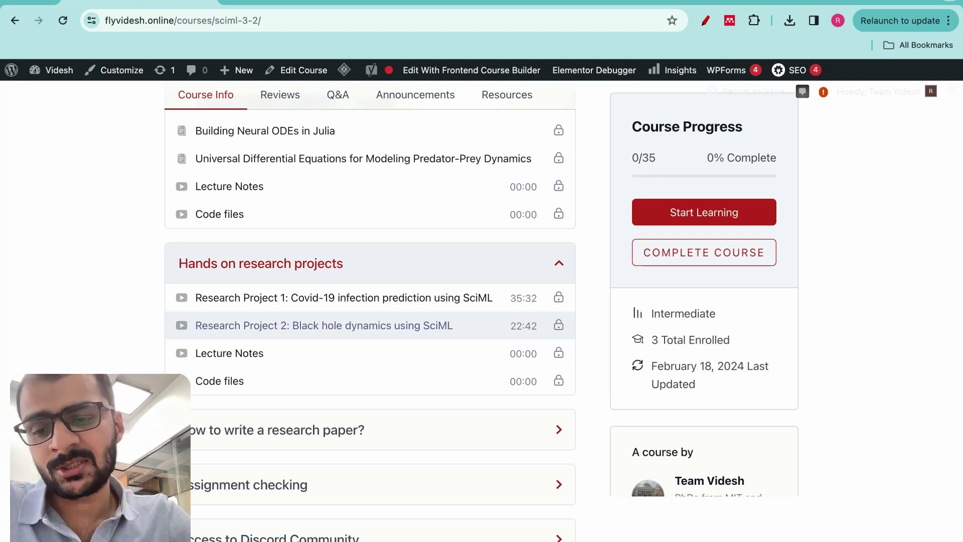
{"action": "scroll", "coordinate": [375, 298], "scroll_direction": "down", "scroll_amount": 3}
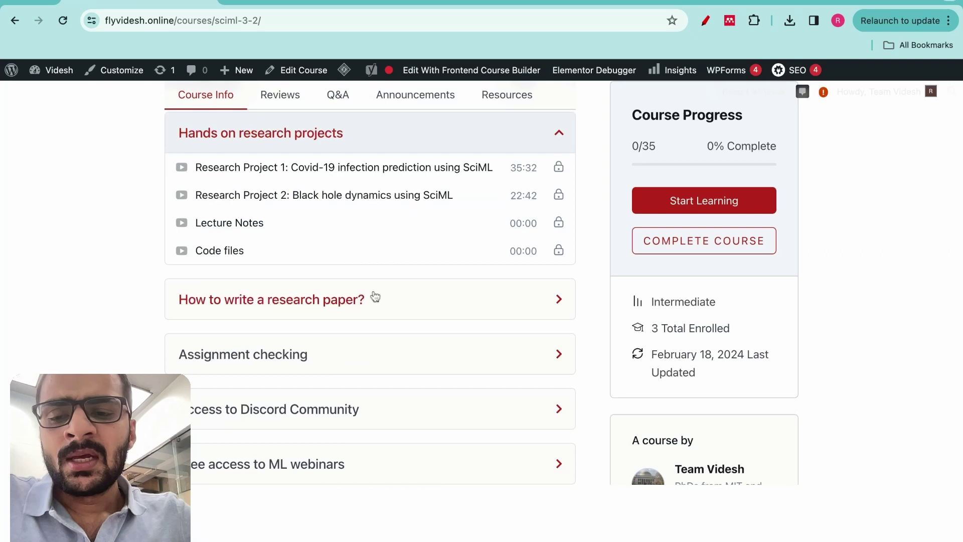
Expand How to write a research paper?, Assignment checking, Discord Community and ML webinars to list their lessons.
{"action": "left_click", "coordinate": [374, 298]}
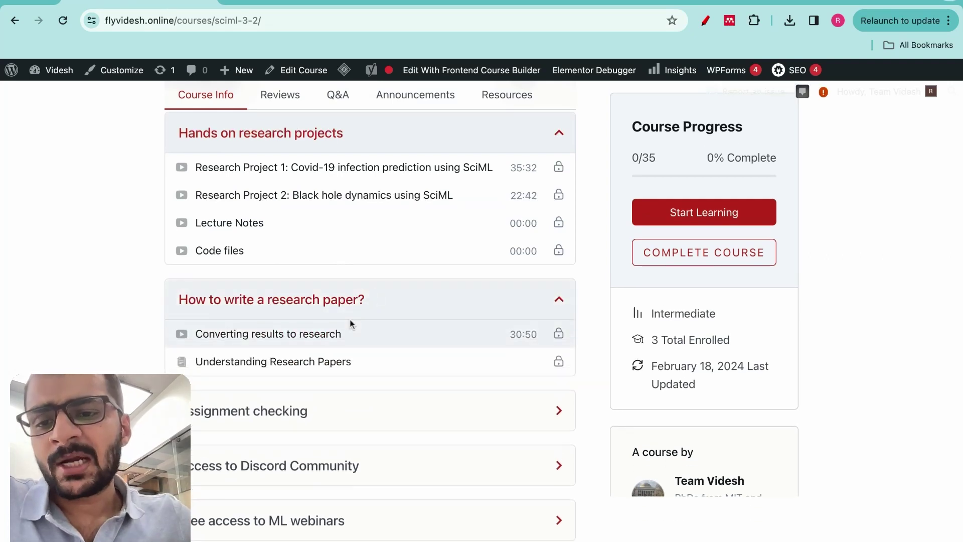
{"action": "scroll", "coordinate": [350, 324], "scroll_direction": "down", "scroll_amount": 1}
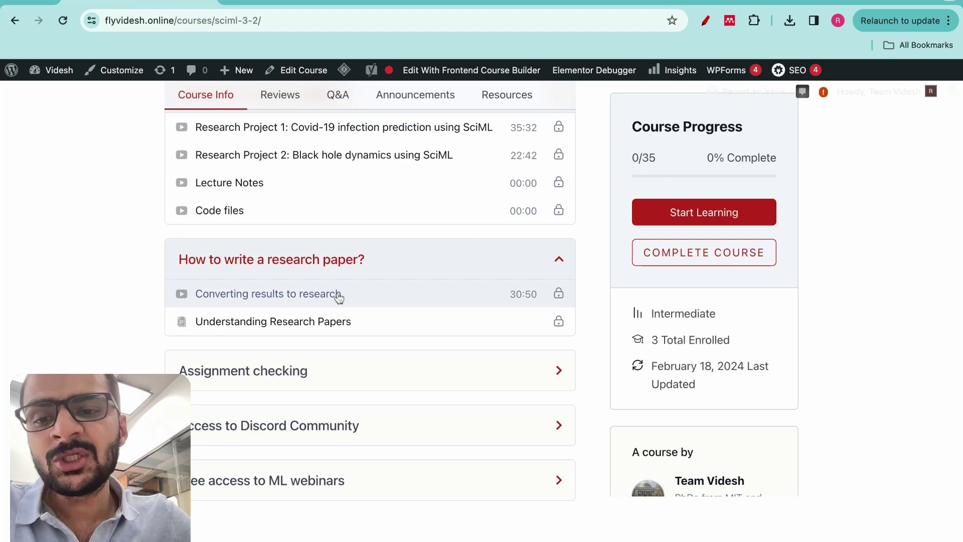
{"action": "scroll", "coordinate": [295, 337], "scroll_direction": "down", "scroll_amount": 1}
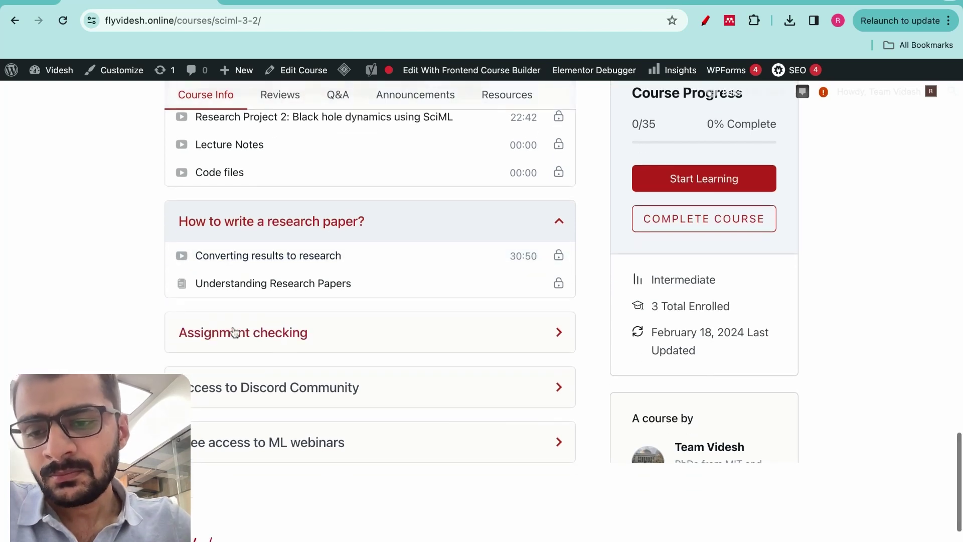
{"action": "scroll", "coordinate": [129, 334], "scroll_direction": "down", "scroll_amount": 1}
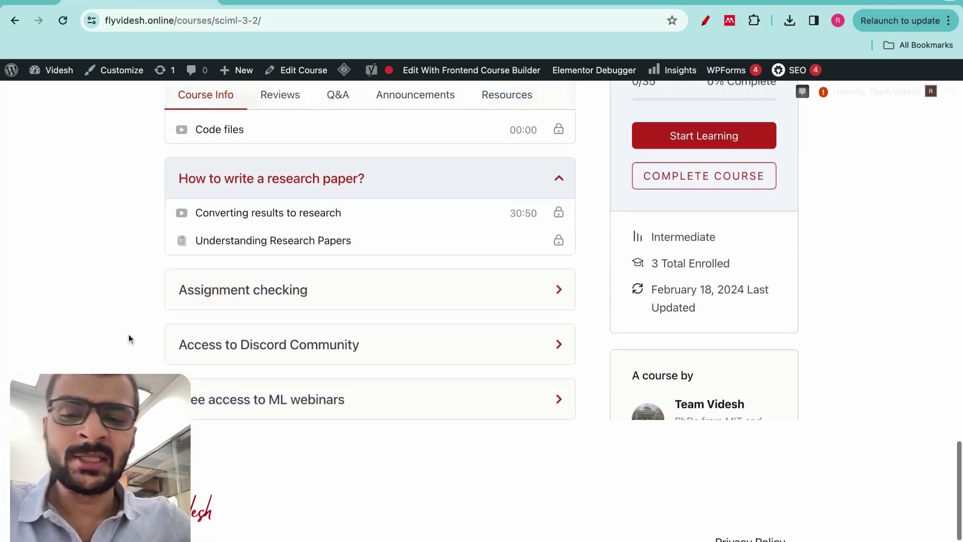
{"action": "scroll", "coordinate": [129, 334], "scroll_direction": "down", "scroll_amount": 1}
{"action": "left_click", "coordinate": [173, 256]}
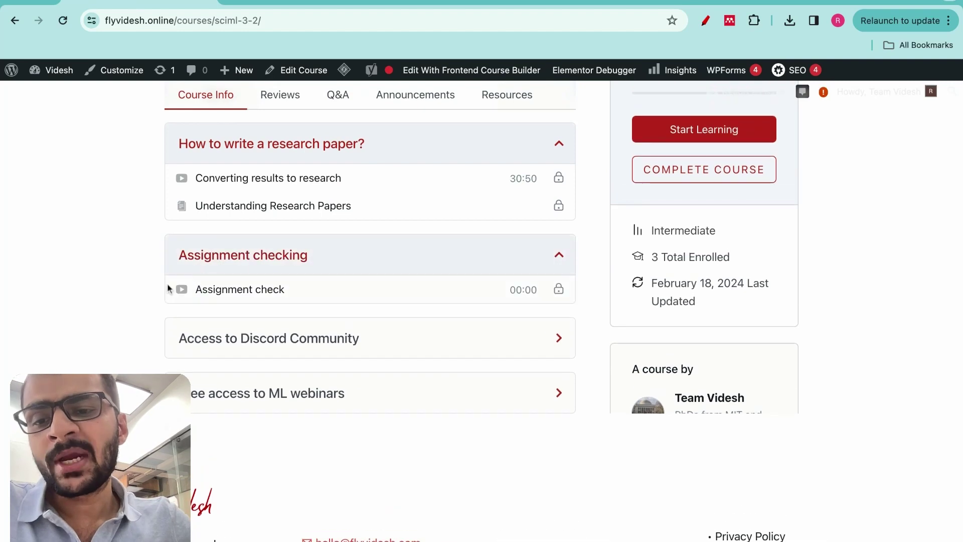
{"action": "left_click", "coordinate": [250, 338]}
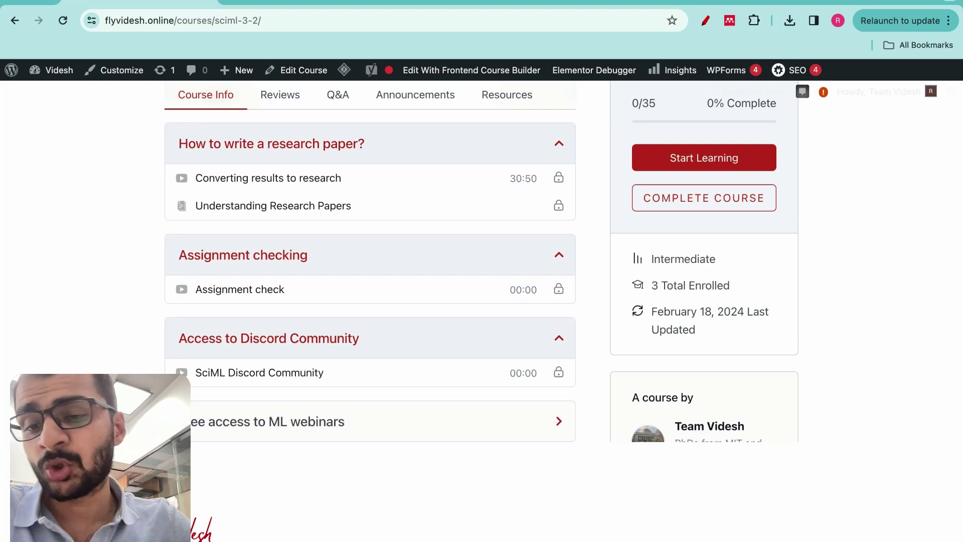
{"action": "left_click", "coordinate": [237, 430]}
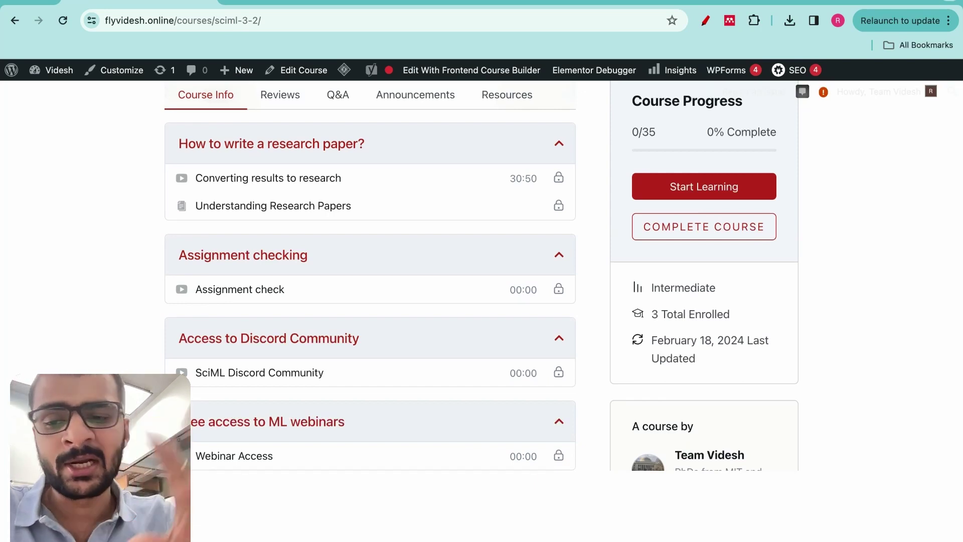
{"action": "scroll", "coordinate": [407, 388], "scroll_direction": "up", "scroll_amount": 2}
{"action": "scroll", "coordinate": [407, 389], "scroll_direction": "up", "scroll_amount": 5}
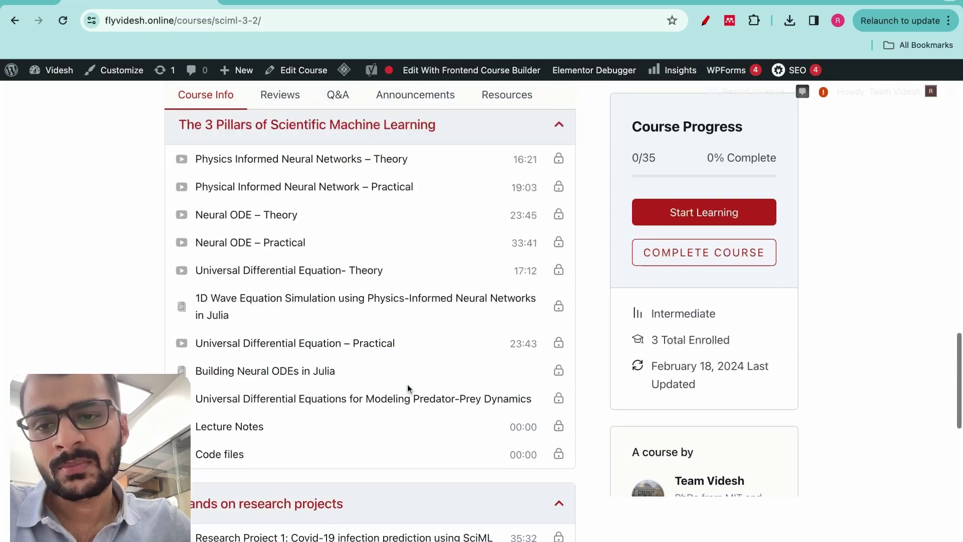
{"action": "scroll", "coordinate": [408, 388], "scroll_direction": "up", "scroll_amount": 5}
{"action": "scroll", "coordinate": [408, 388], "scroll_direction": "up", "scroll_amount": 1}
{"action": "scroll", "coordinate": [407, 389], "scroll_direction": "up", "scroll_amount": 5}
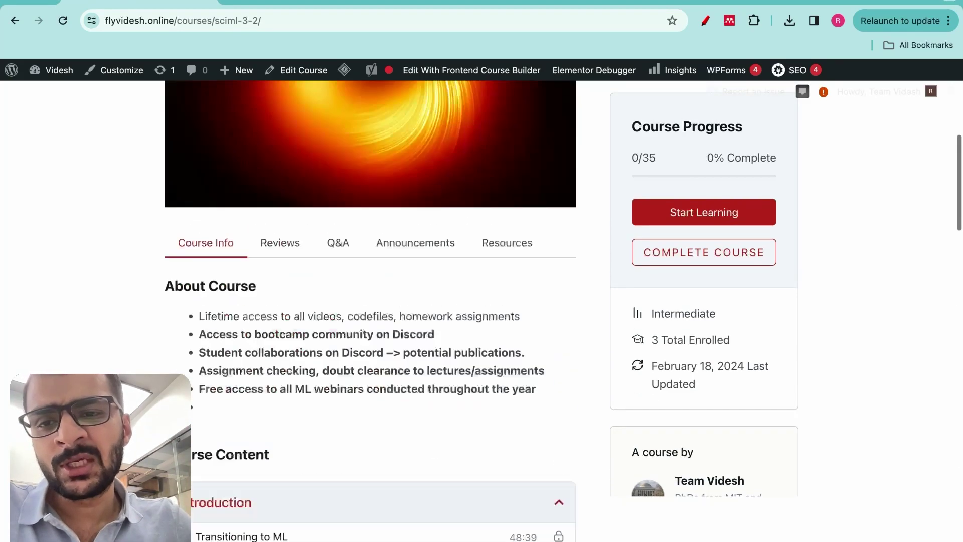
{"action": "scroll", "coordinate": [408, 389], "scroll_direction": "up", "scroll_amount": 1}
{"action": "scroll", "coordinate": [407, 389], "scroll_direction": "up", "scroll_amount": 5}
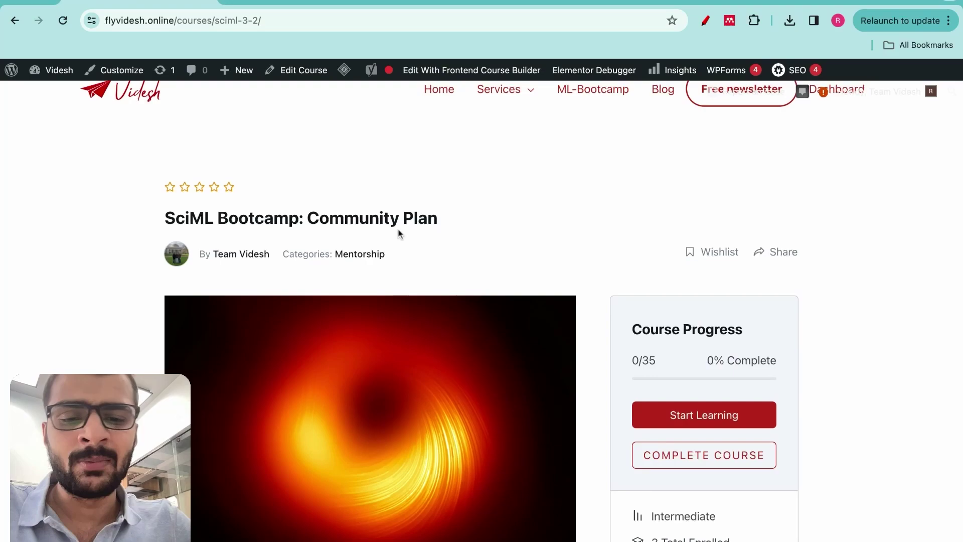